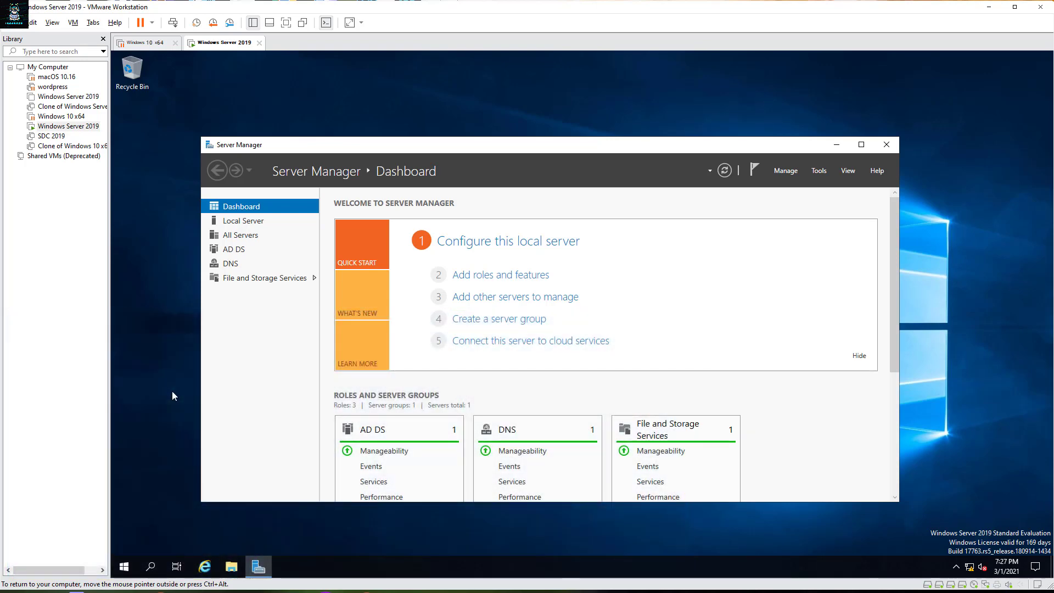
- Open This PC in File Explorer and check the current date and time on the system calendar
{"action": "left_click", "coordinate": [231, 568]}
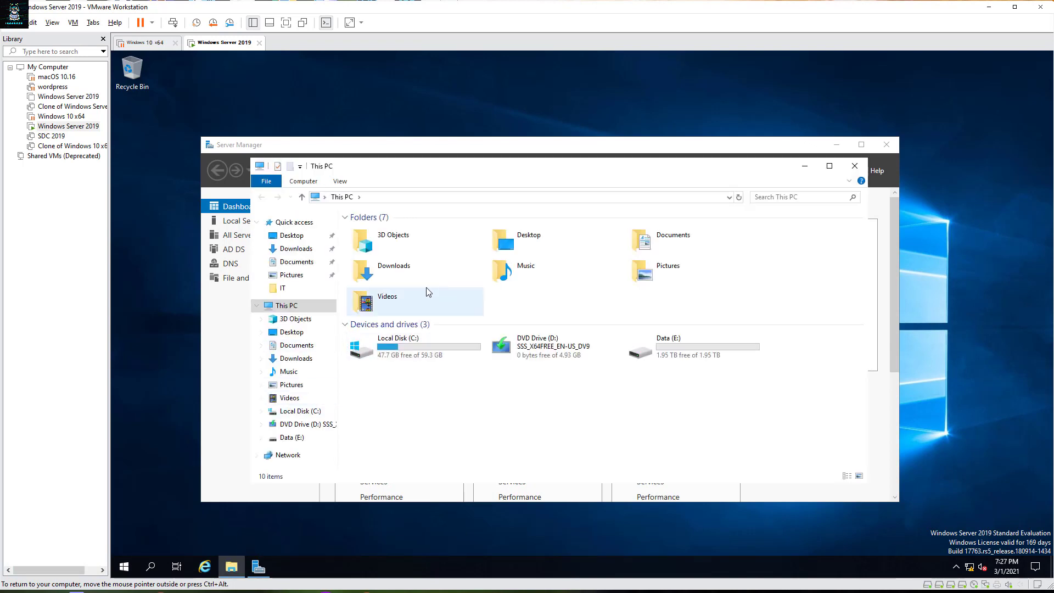
{"action": "left_click_drag", "start_coordinate": [405, 171], "coordinate": [363, 146]}
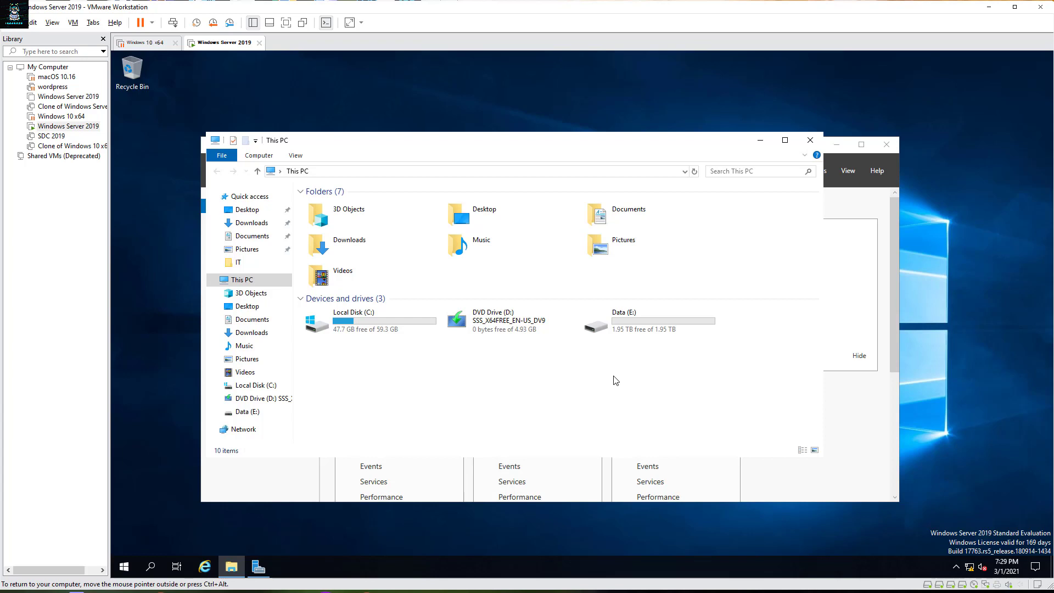
{"action": "left_click", "coordinate": [1010, 572]}
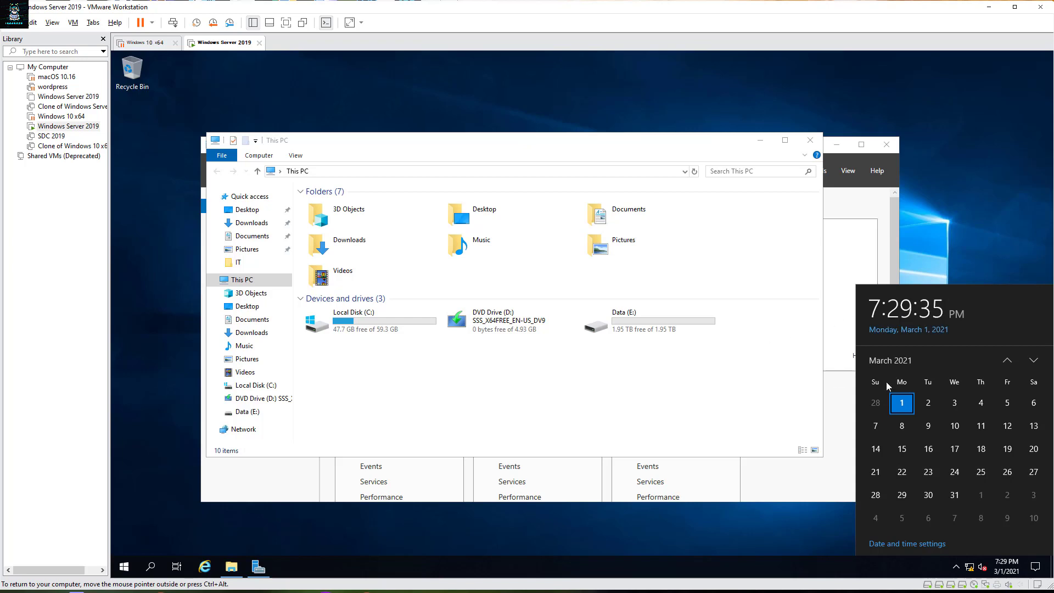
{"action": "left_click", "coordinate": [624, 383]}
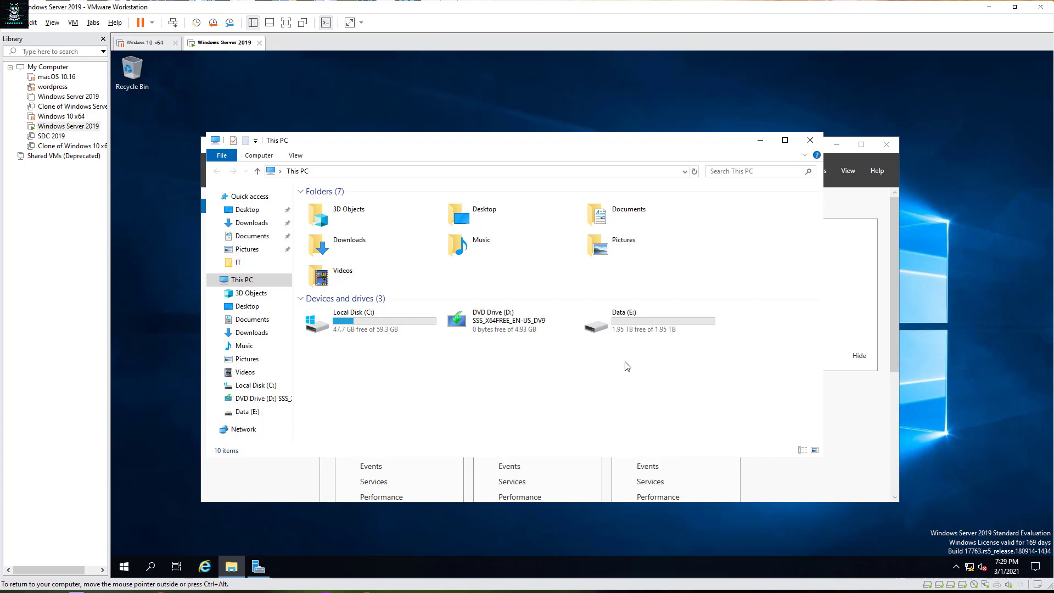
- Look at the contents of the Data (E:) drive and inspect its Shadow Copies properties
{"action": "double_click", "coordinate": [604, 327]}
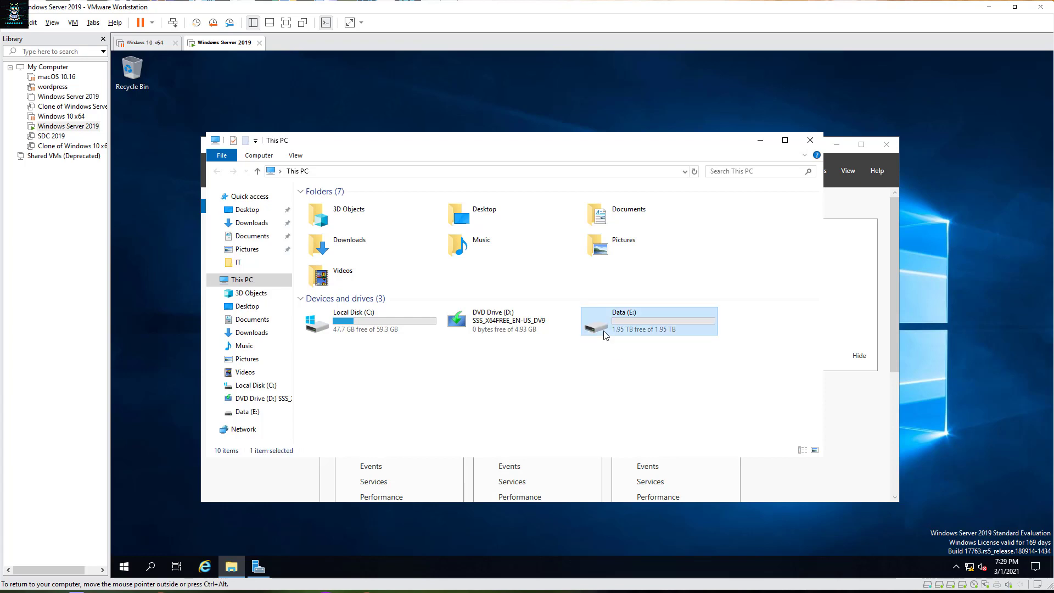
{"action": "left_click", "coordinate": [297, 171]}
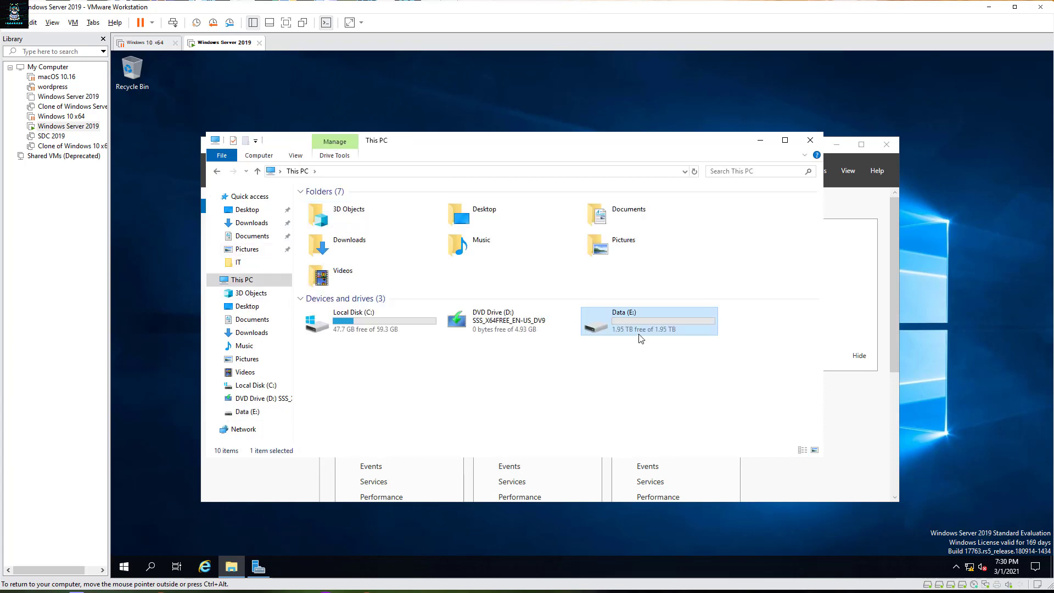
{"action": "right_click", "coordinate": [595, 332]}
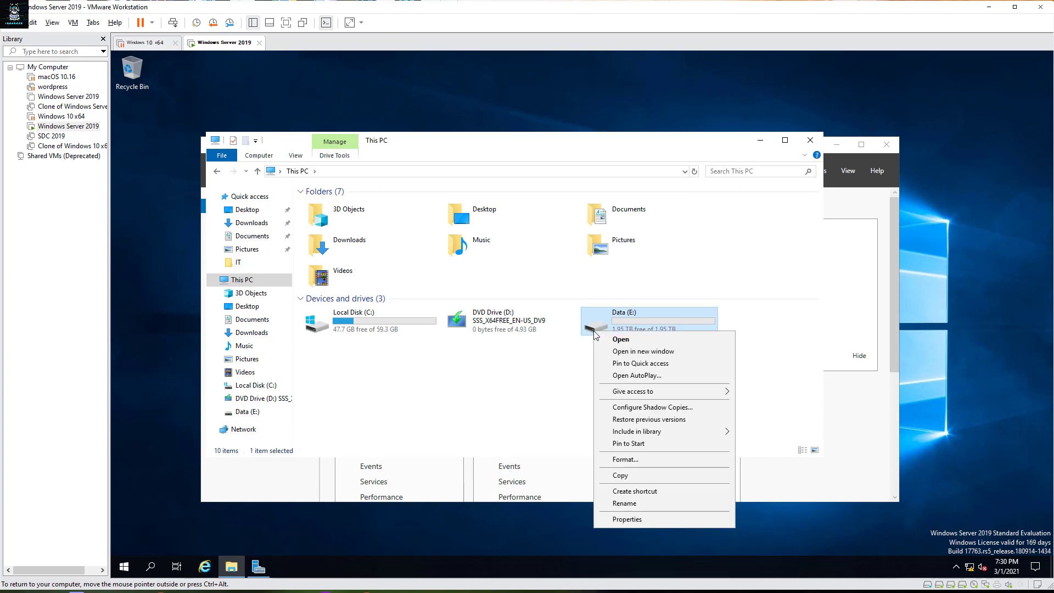
{"action": "left_click", "coordinate": [628, 519]}
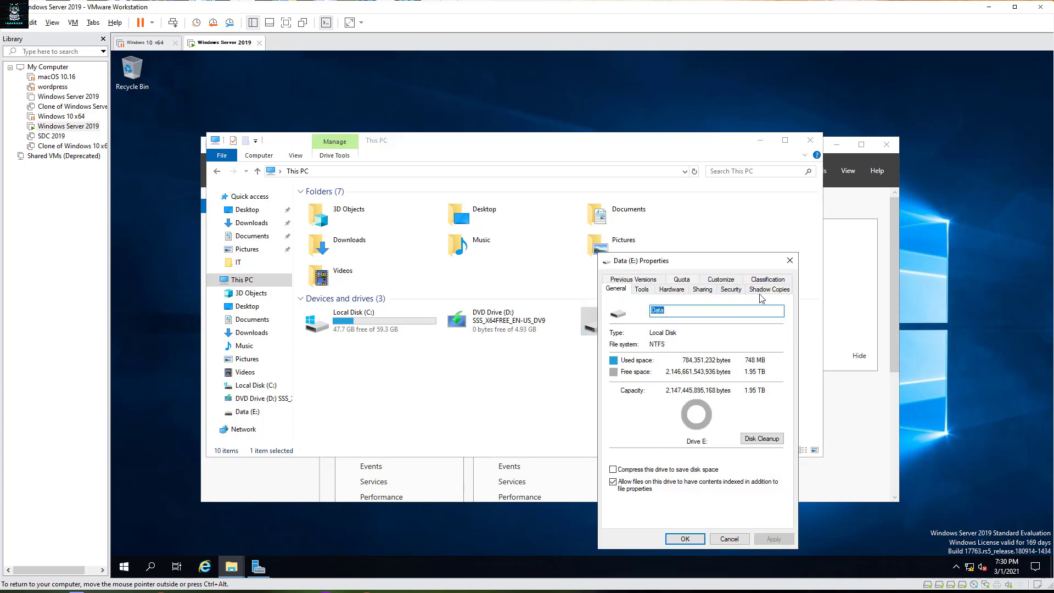
{"action": "left_click", "coordinate": [765, 291]}
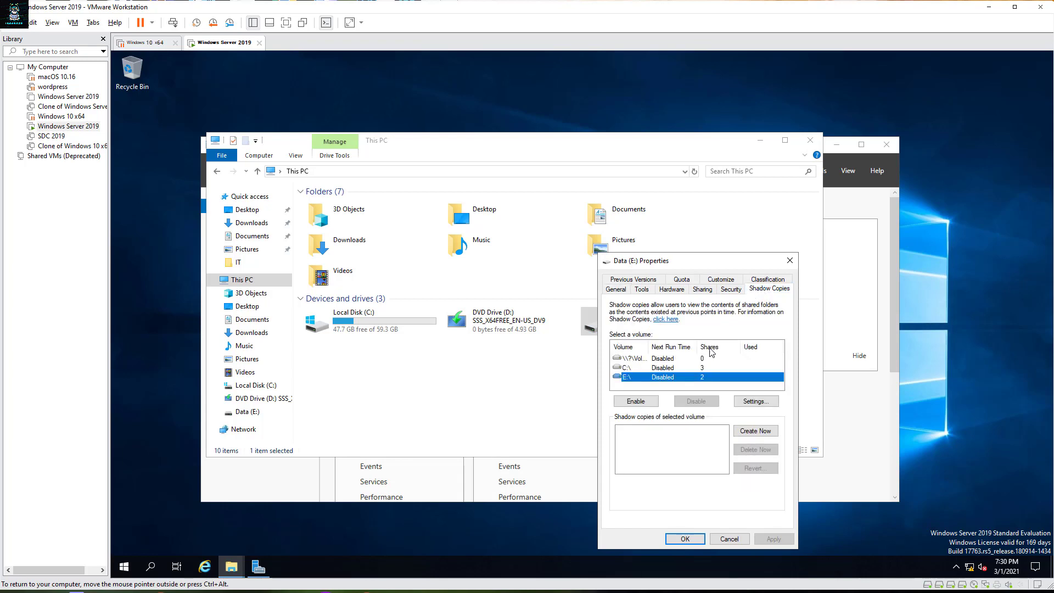
{"action": "left_click", "coordinate": [789, 260]}
- Examine the properties of the Share folder on the Data (E:) drive and return to This PC
{"action": "double_click", "coordinate": [616, 336]}
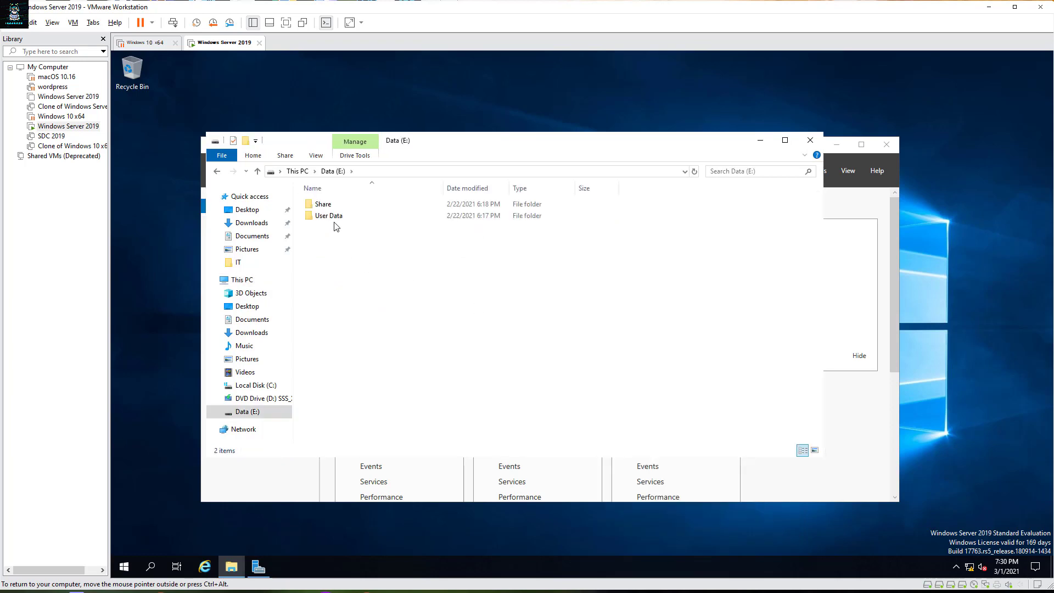
{"action": "left_click", "coordinate": [325, 207]}
{"action": "right_click", "coordinate": [326, 210]}
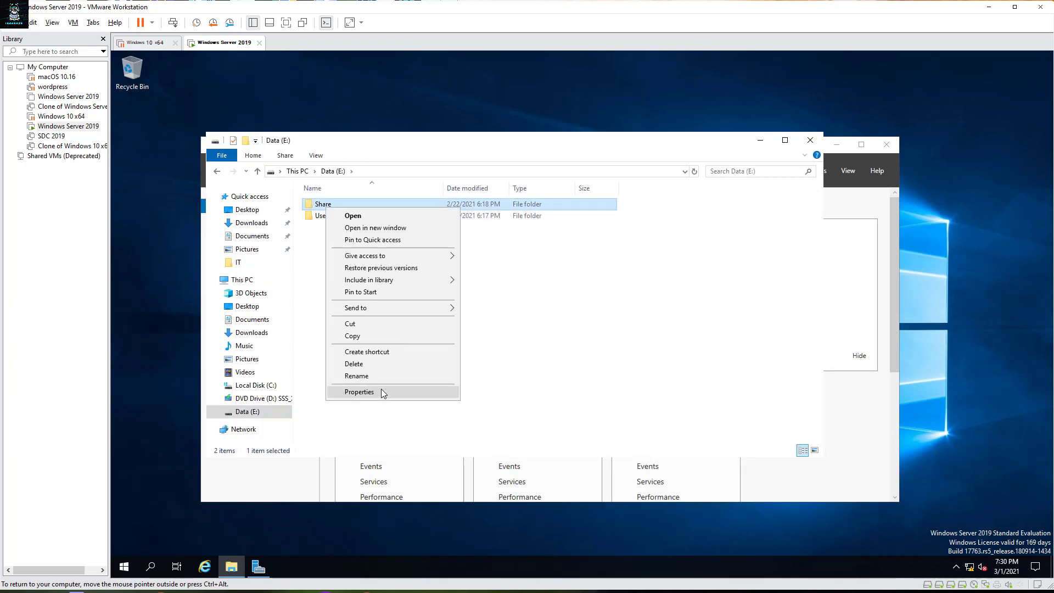
{"action": "left_click", "coordinate": [381, 388]}
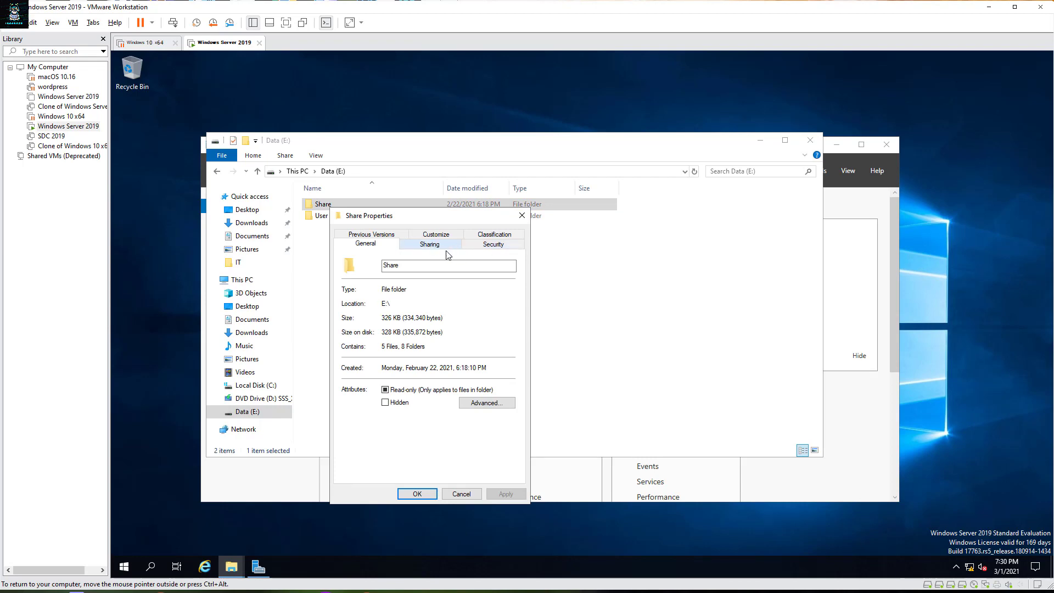
{"action": "key", "text": "Escape"}
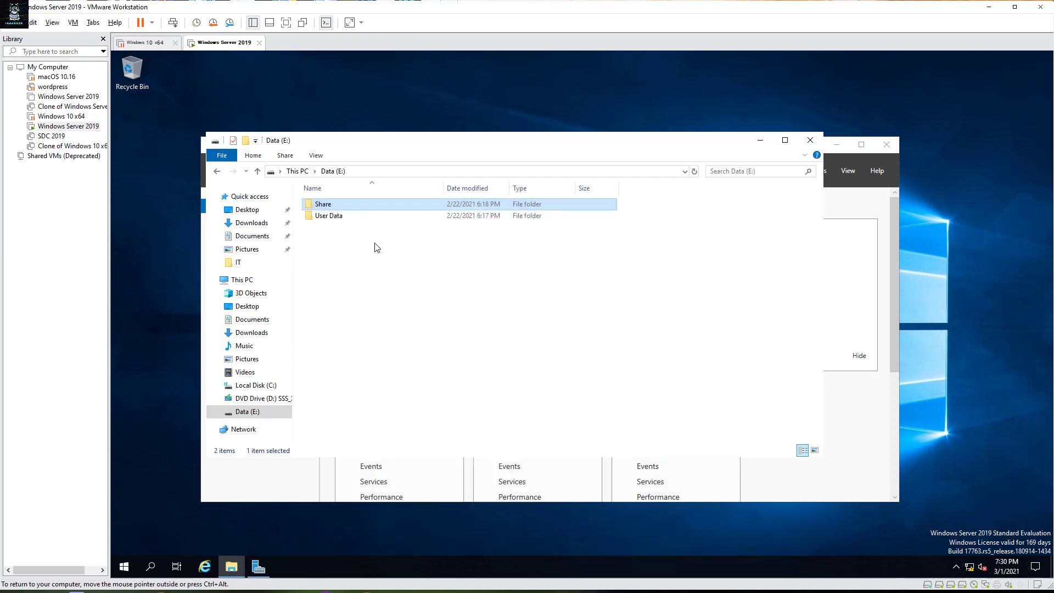
{"action": "left_click", "coordinate": [347, 216]}
{"action": "left_click", "coordinate": [297, 171]}
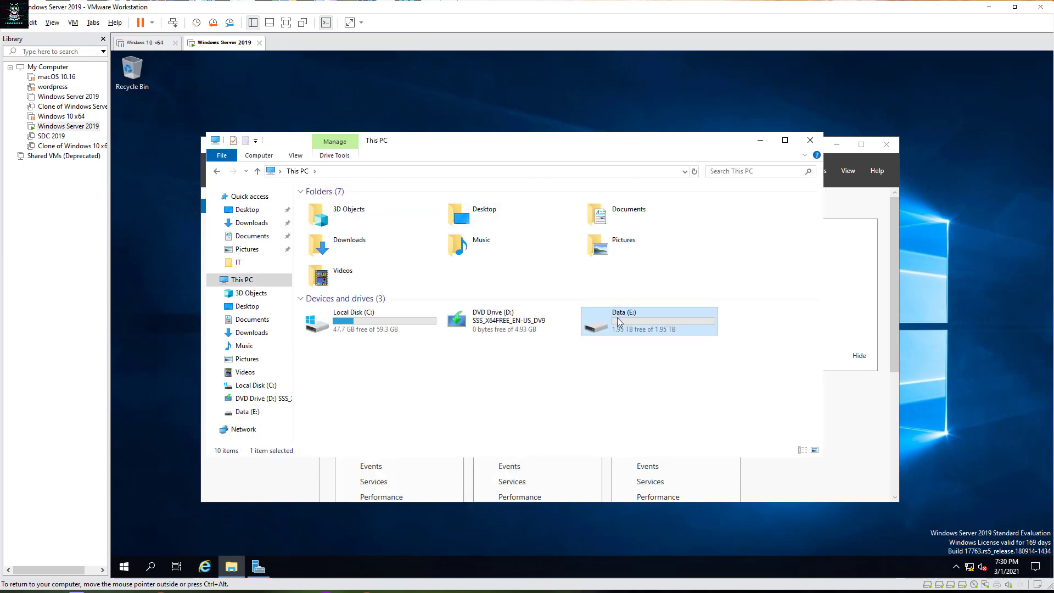
- Open the Shadow Copies properties of the Data (E:) drive
{"action": "right_click", "coordinate": [610, 321]}
{"action": "left_click", "coordinate": [659, 512]}
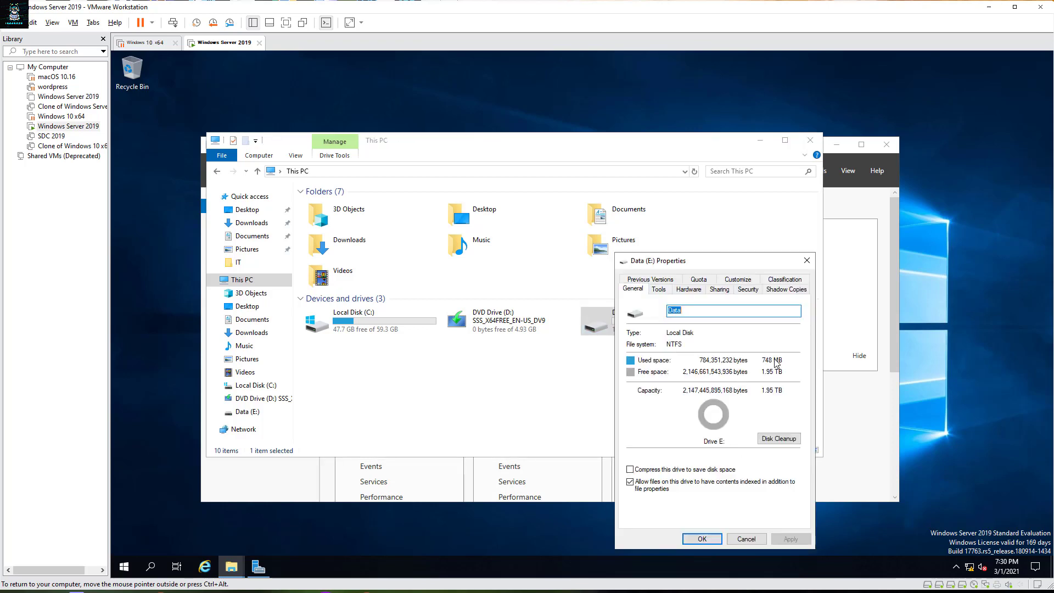
{"action": "left_click", "coordinate": [791, 289]}
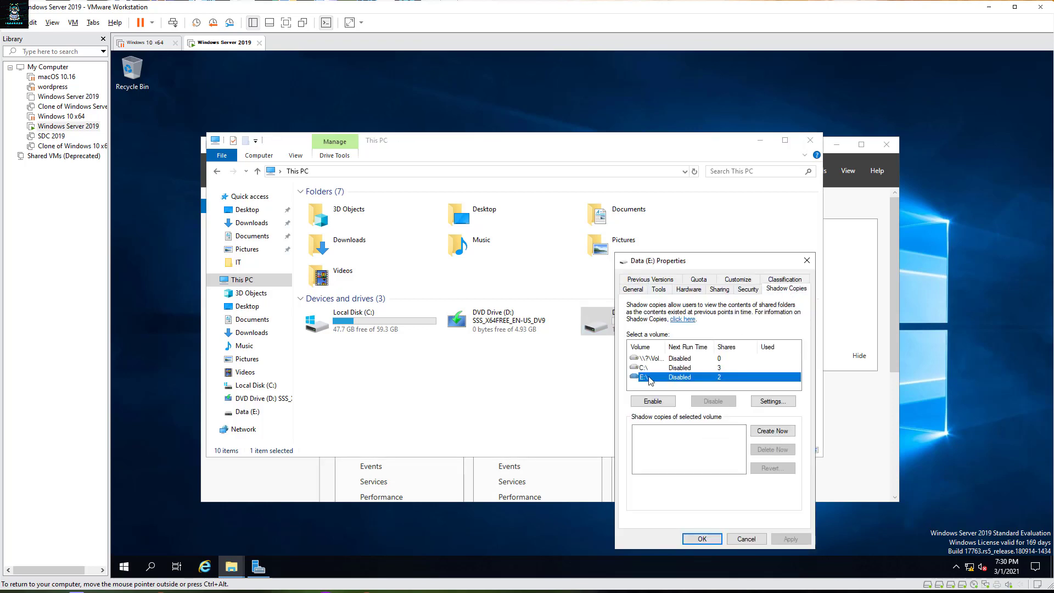
- Review the shadow copy storage area settings and details for volume E:\ without changing anything
{"action": "left_click", "coordinate": [773, 401]}
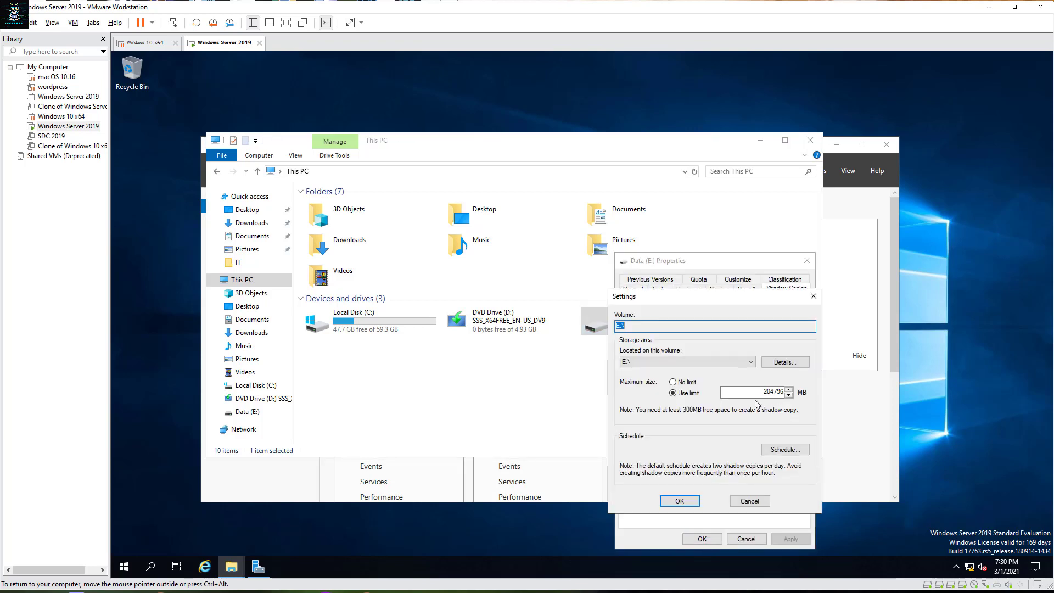
{"action": "left_click", "coordinate": [669, 363]}
{"action": "left_click", "coordinate": [667, 366]}
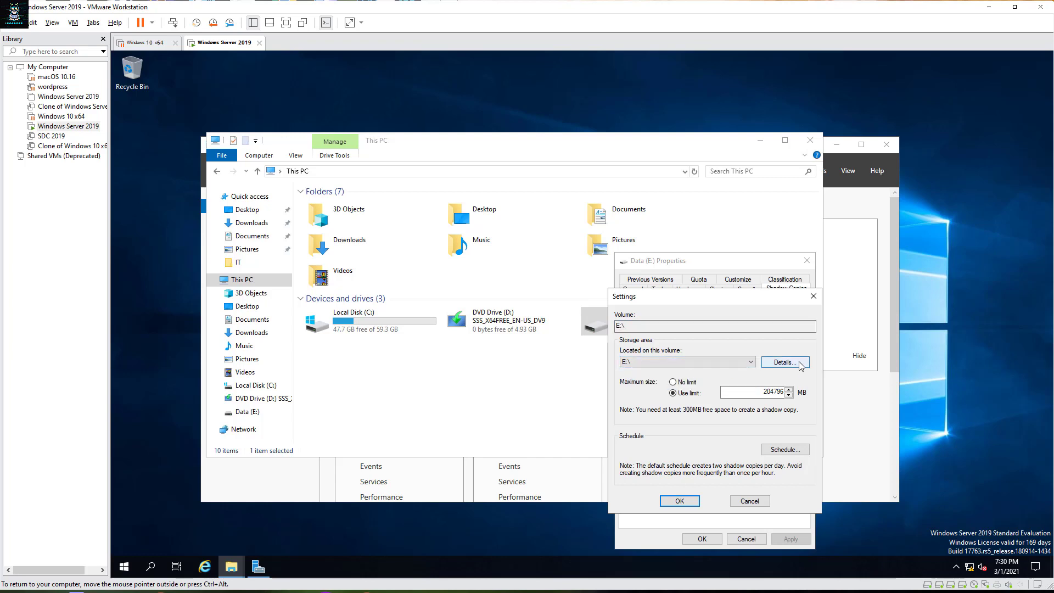
{"action": "left_click", "coordinate": [797, 362]}
{"action": "key", "text": "Return"}
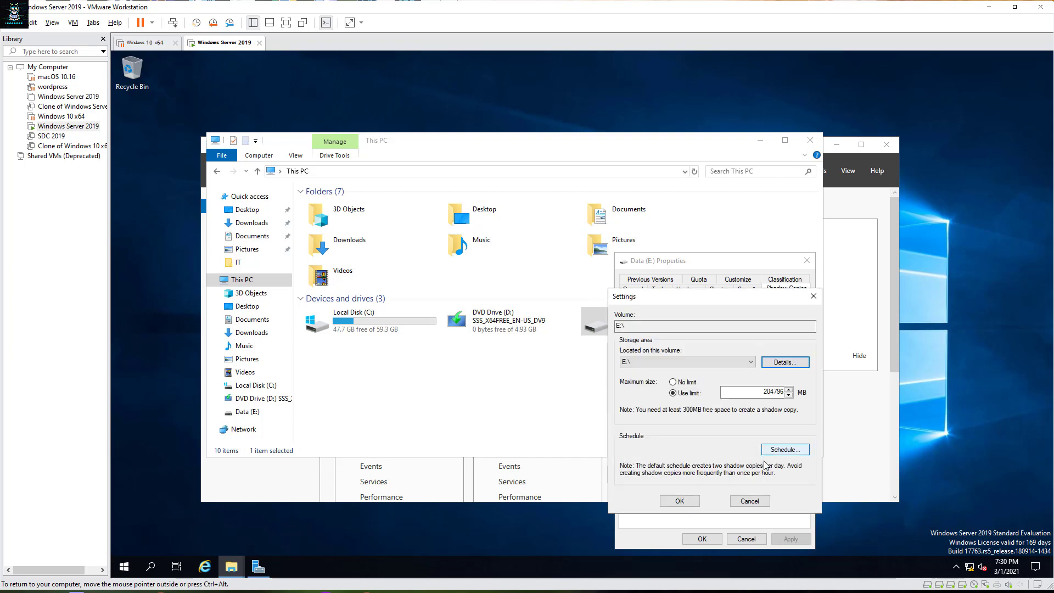
{"action": "left_click", "coordinate": [750, 501]}
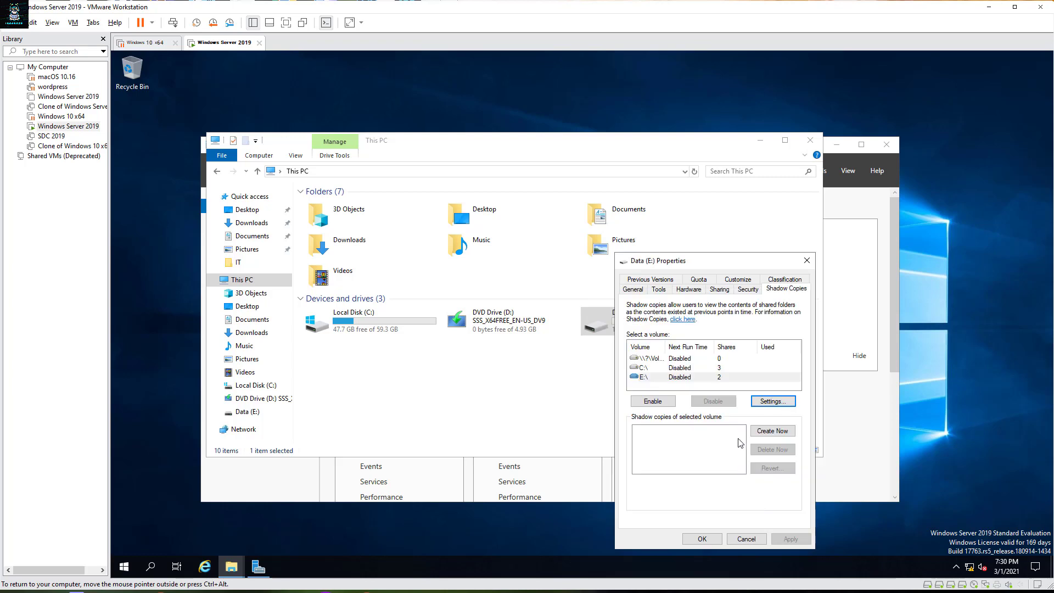
- Enable shadow copies for volume E:\ with the default schedule and settings
{"action": "left_click_drag", "start_coordinate": [717, 263], "coordinate": [825, 249]}
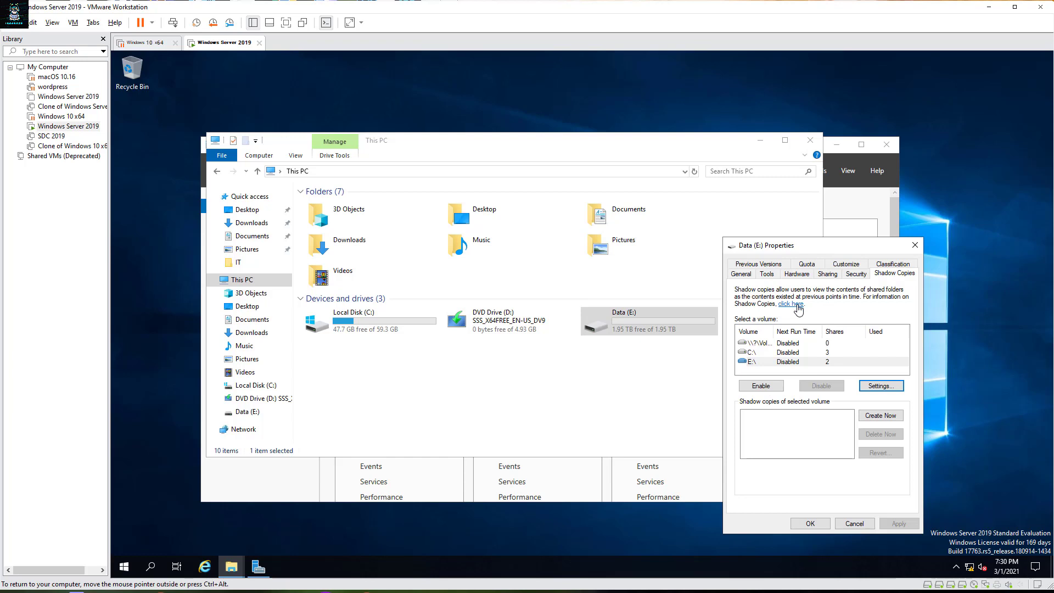
{"action": "left_click", "coordinate": [752, 363]}
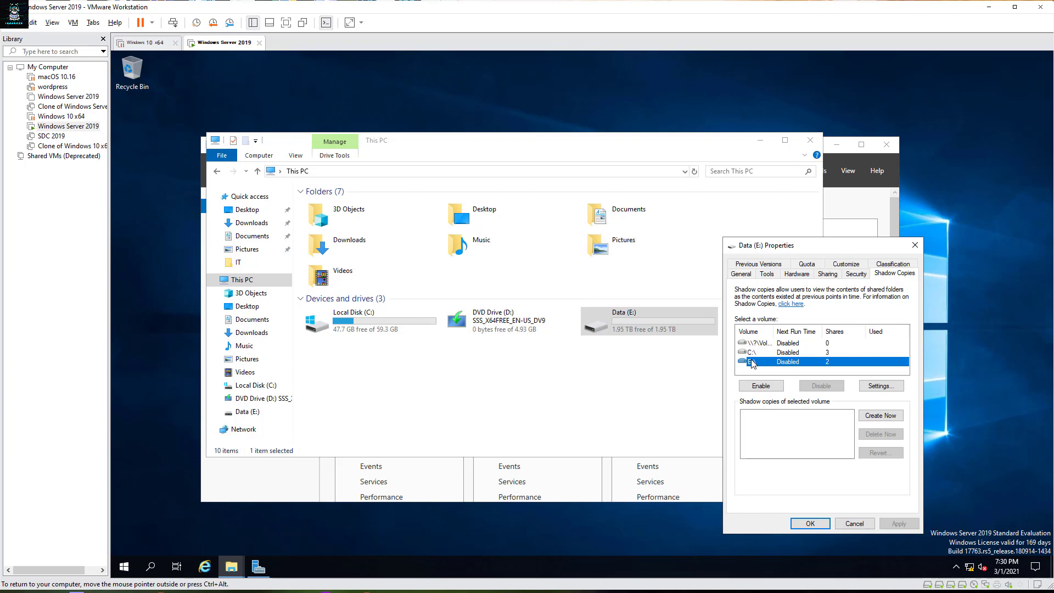
{"action": "left_click", "coordinate": [761, 386]}
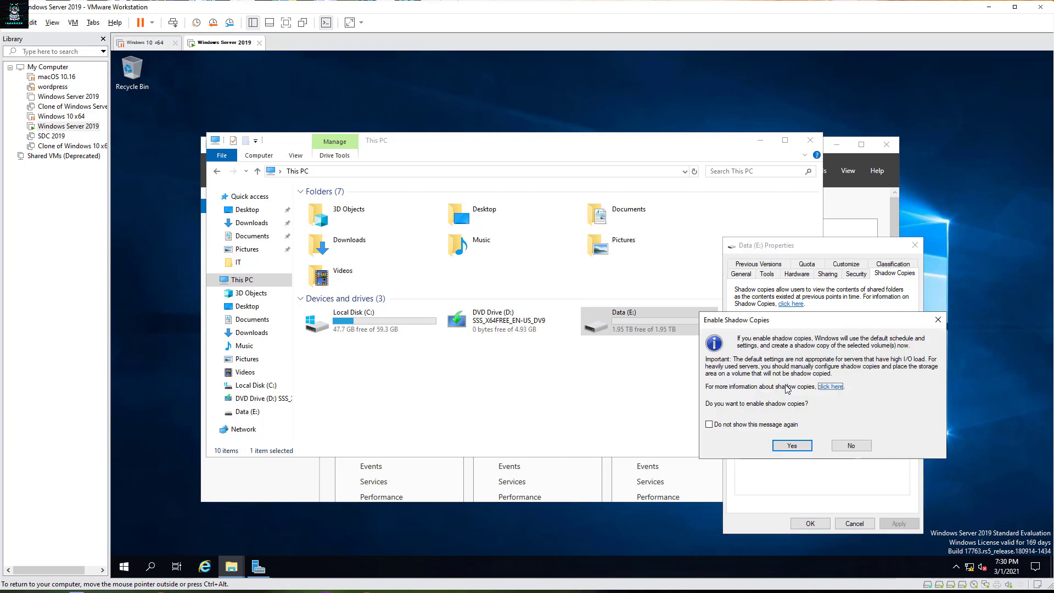
{"action": "left_click", "coordinate": [794, 442]}
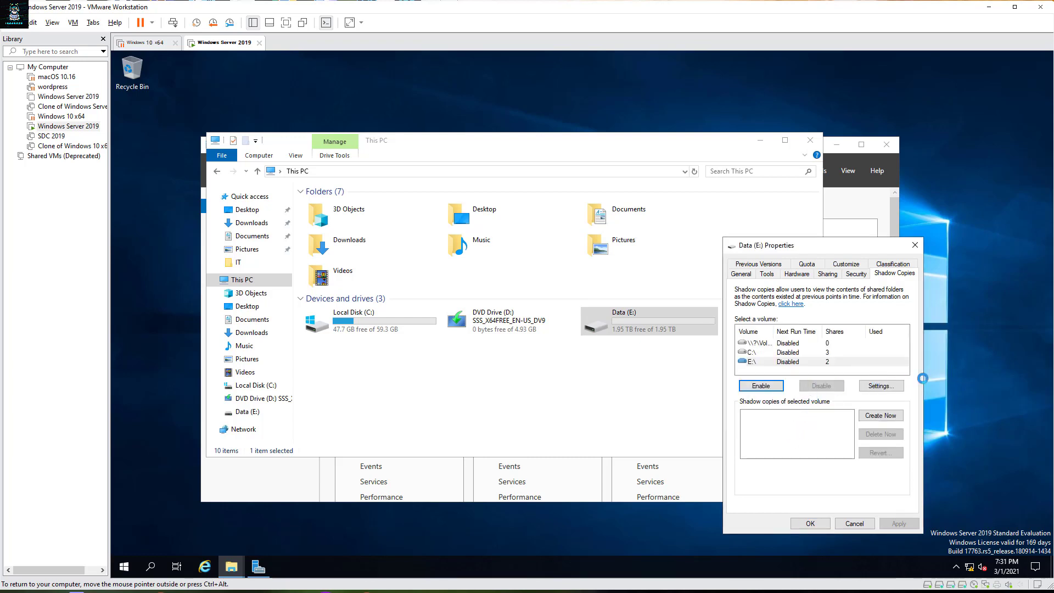
{"action": "right_click", "coordinate": [970, 376]}
{"action": "left_click", "coordinate": [984, 415]}
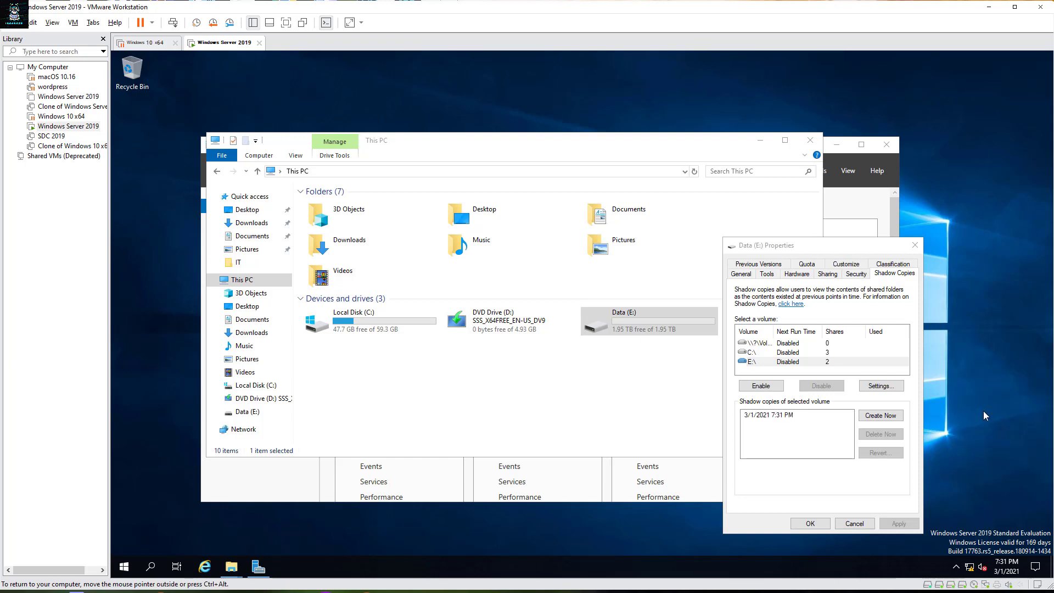
- Work out 500 × 1024 in Calculator and set the maximum shadow copy storage of volume E:\ to 51200 MB
{"action": "left_click", "coordinate": [790, 362]}
{"action": "left_click", "coordinate": [881, 385]}
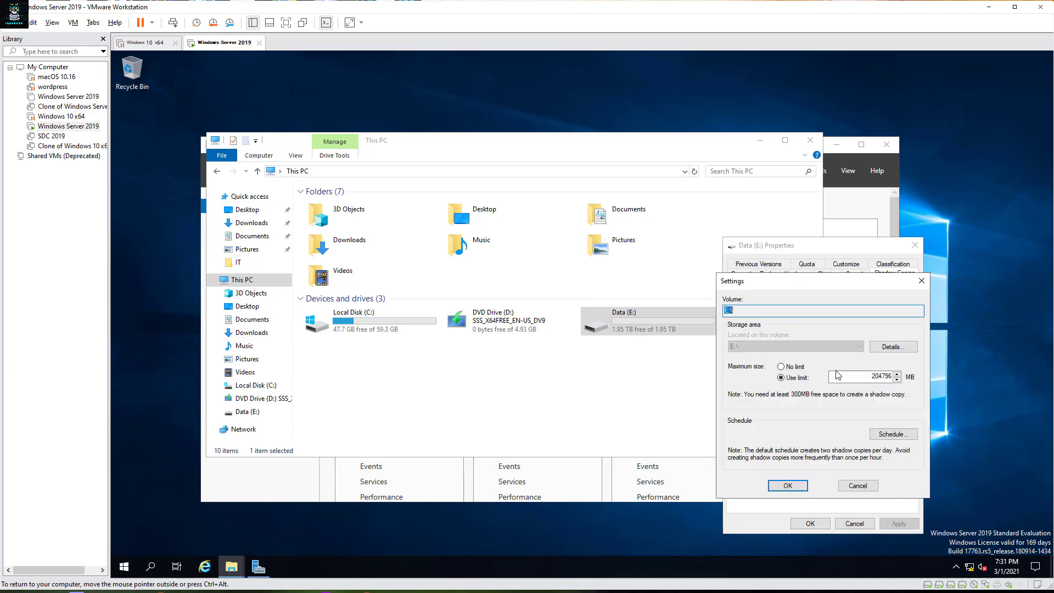
{"action": "left_click_drag", "start_coordinate": [859, 379], "coordinate": [931, 380]}
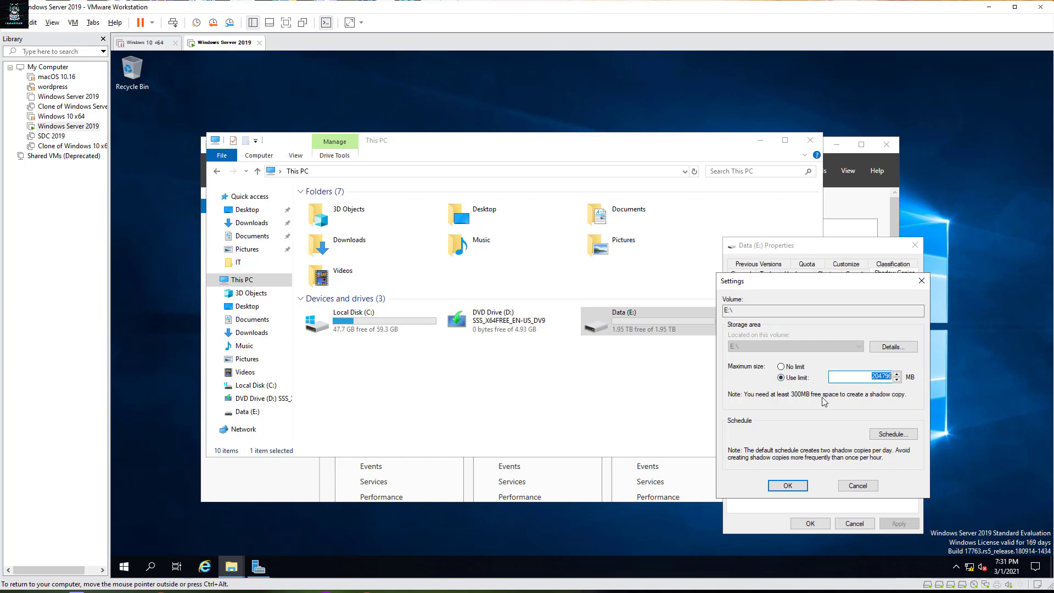
{"action": "key", "text": "super+r"}
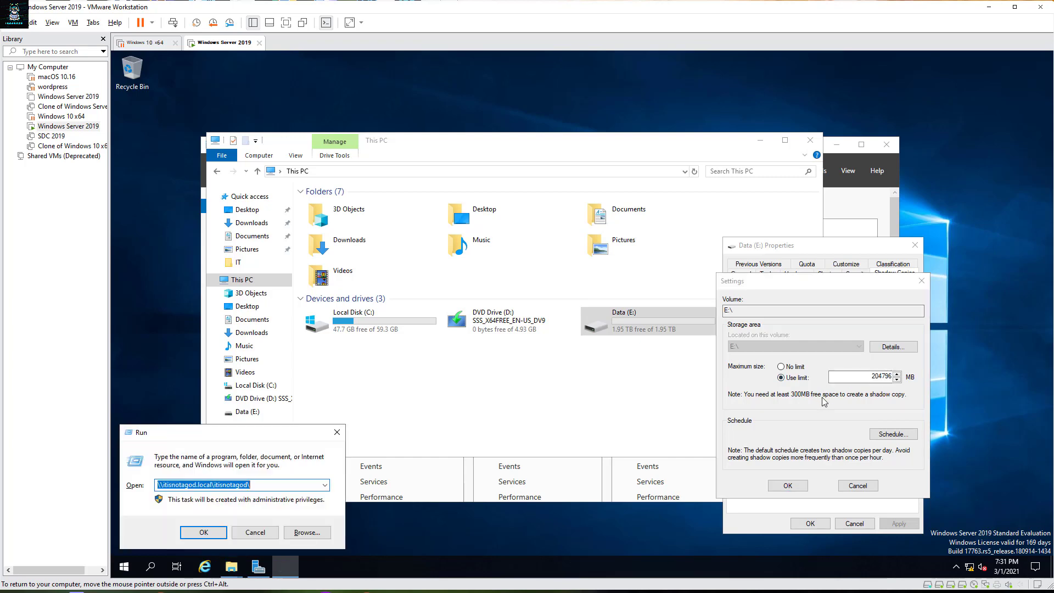
{"action": "type", "text": "ca"}
{"action": "key", "text": "Escape"}
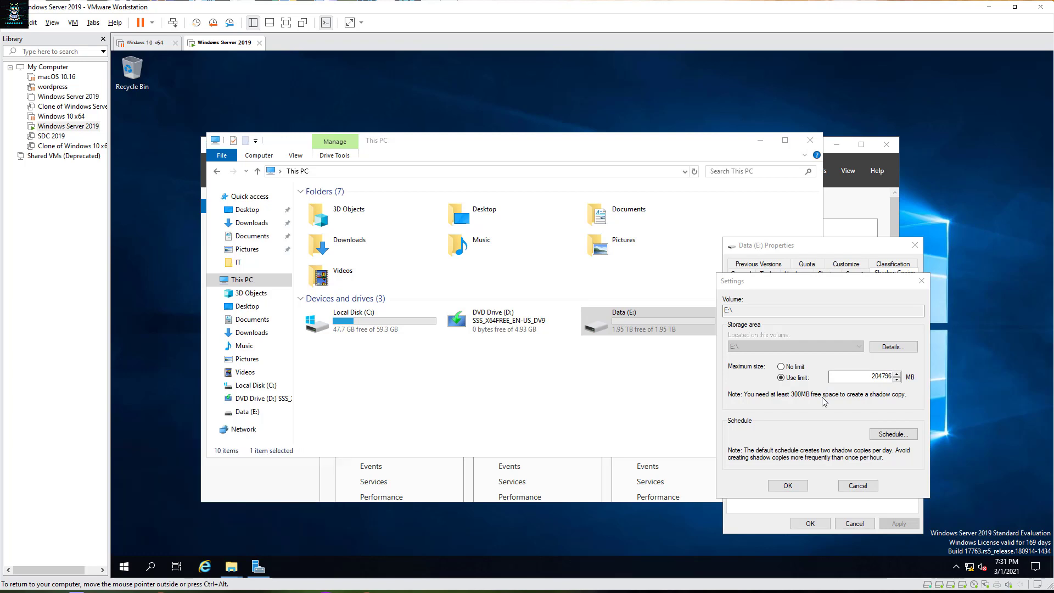
{"action": "type", "text": "5"}
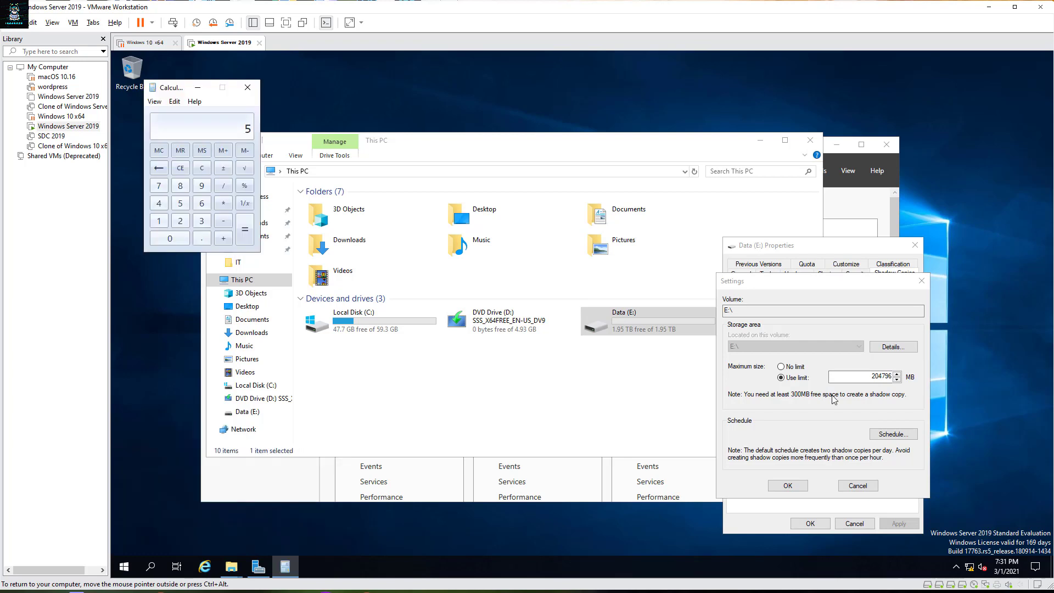
{"action": "type", "text": "001024"}
{"action": "key", "text": "Return"}
{"action": "double_click", "coordinate": [881, 377]}
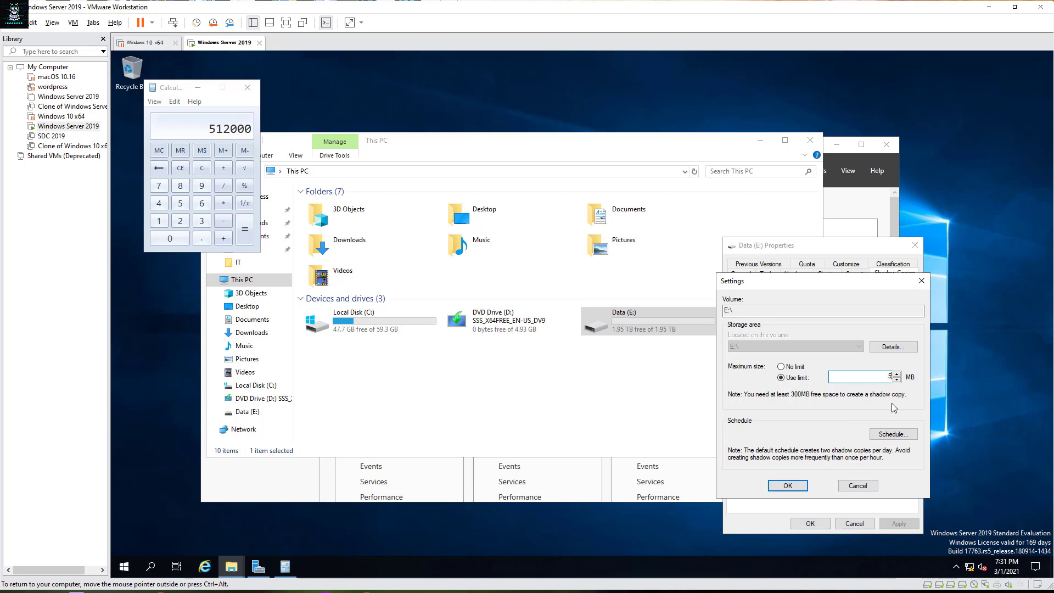
{"action": "type", "text": "00"}
- Set the start time of the first weekly shadow copy schedule for E:\ to 7:00 PM and accept the schedule
{"action": "left_click", "coordinate": [897, 438]}
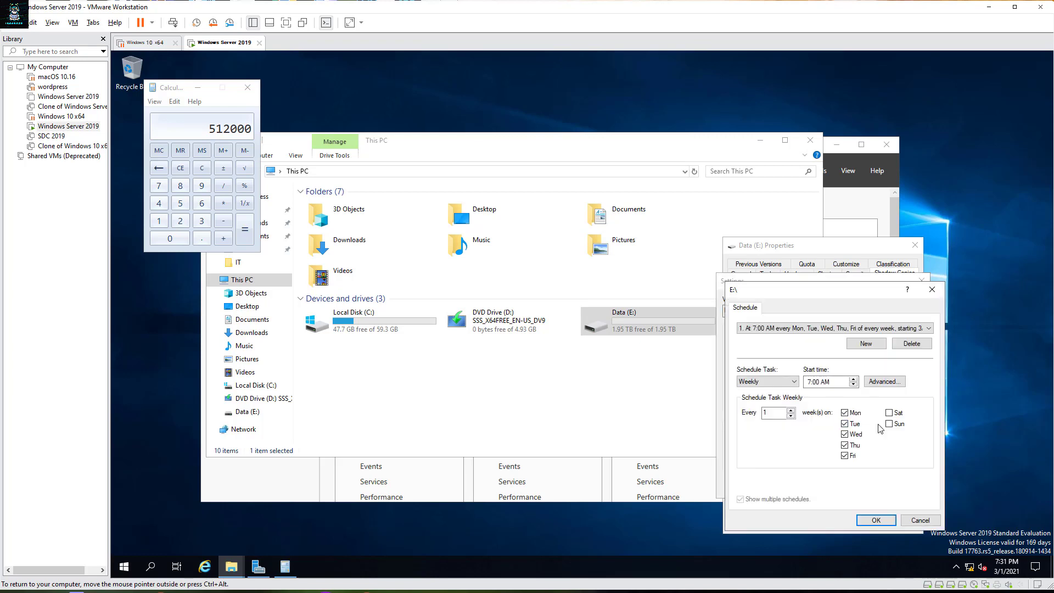
{"action": "left_click", "coordinate": [832, 385]}
{"action": "key", "text": "Tab"}
{"action": "key", "text": "Tab"}
{"action": "left_click", "coordinate": [826, 382]}
{"action": "left_click", "coordinate": [837, 329]}
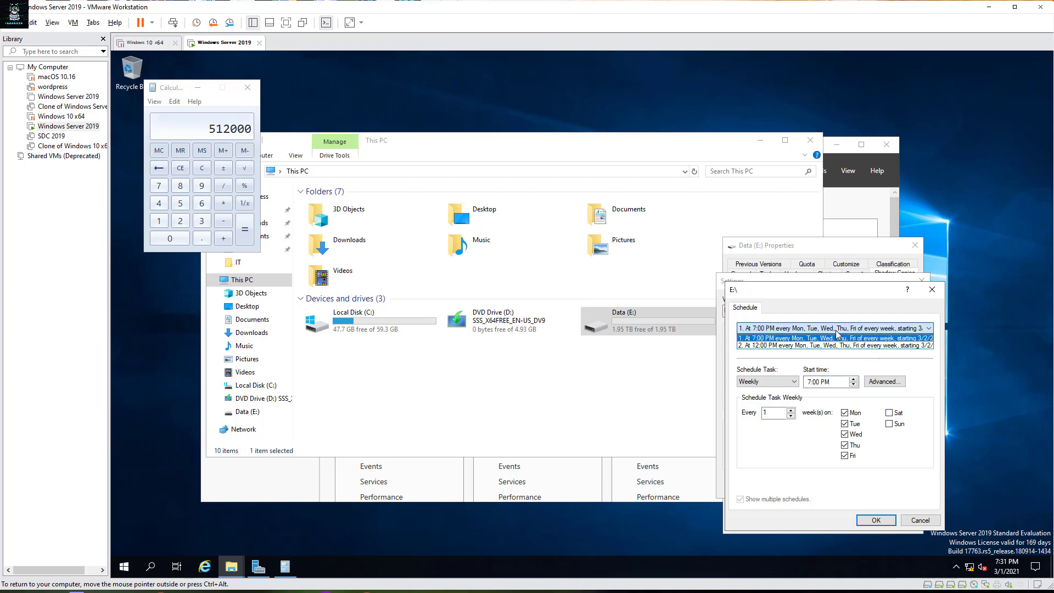
{"action": "left_click", "coordinate": [836, 330]}
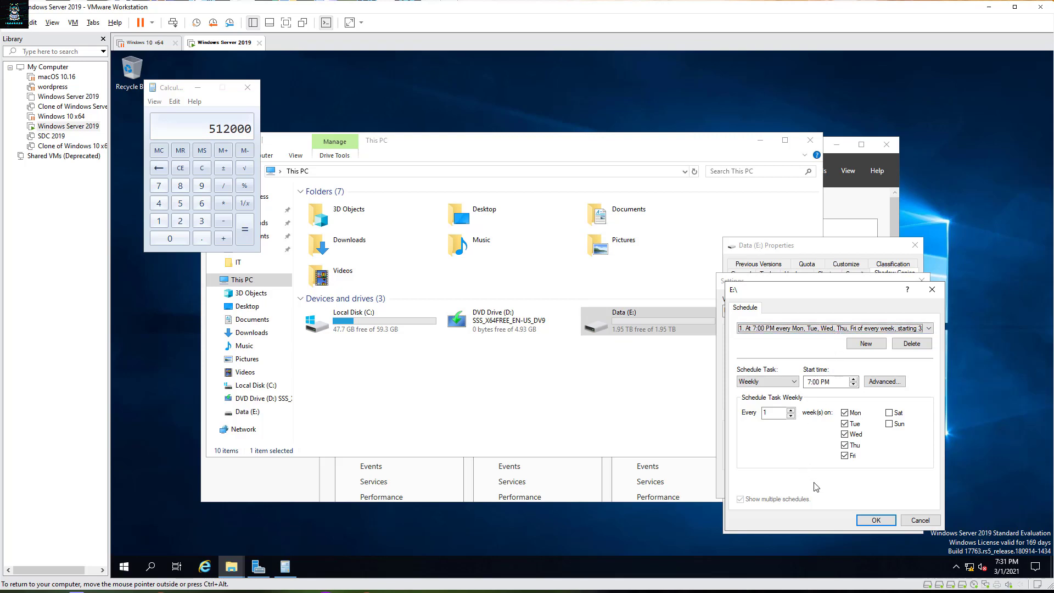
{"action": "left_click", "coordinate": [879, 524]}
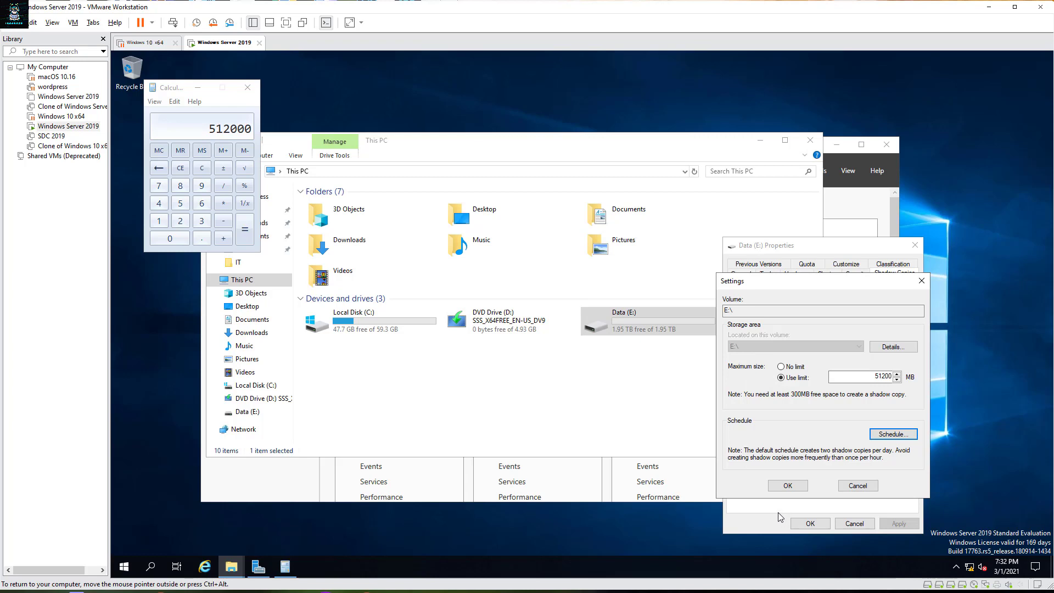
- Accept the shadow copy settings for volume E:\ and close the Data (E:) properties
{"action": "left_click", "coordinate": [799, 487]}
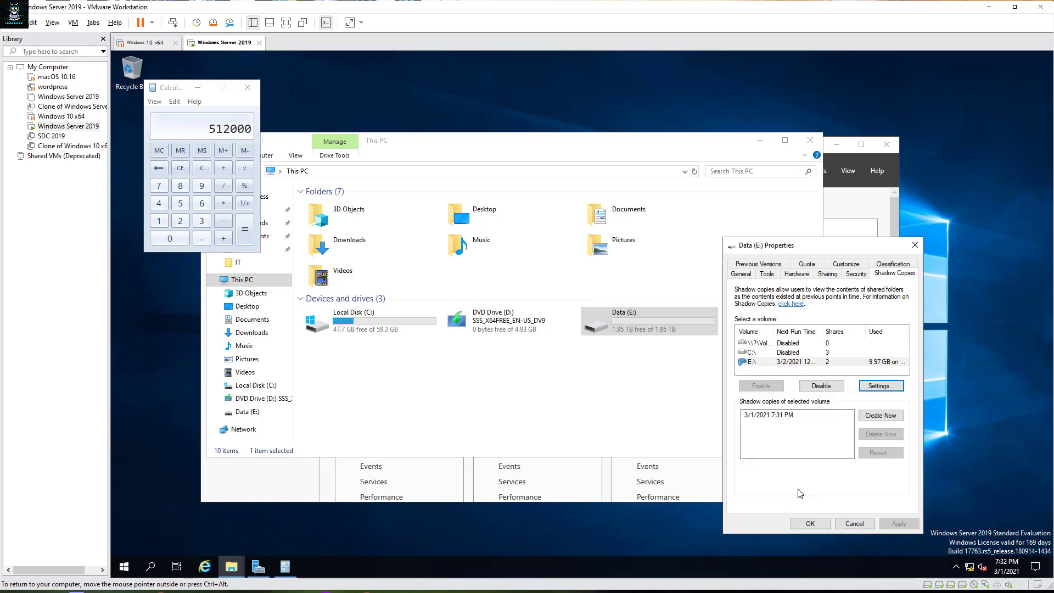
{"action": "left_click", "coordinate": [811, 523]}
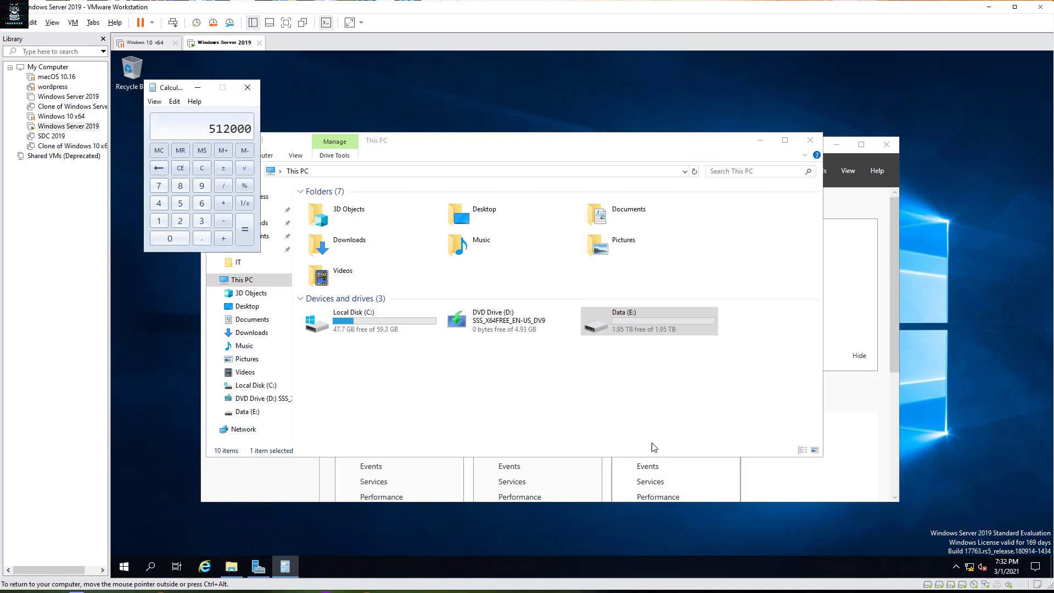
- Open the IT folder inside the Share folder on the Data (E:) drive
{"action": "double_click", "coordinate": [624, 330]}
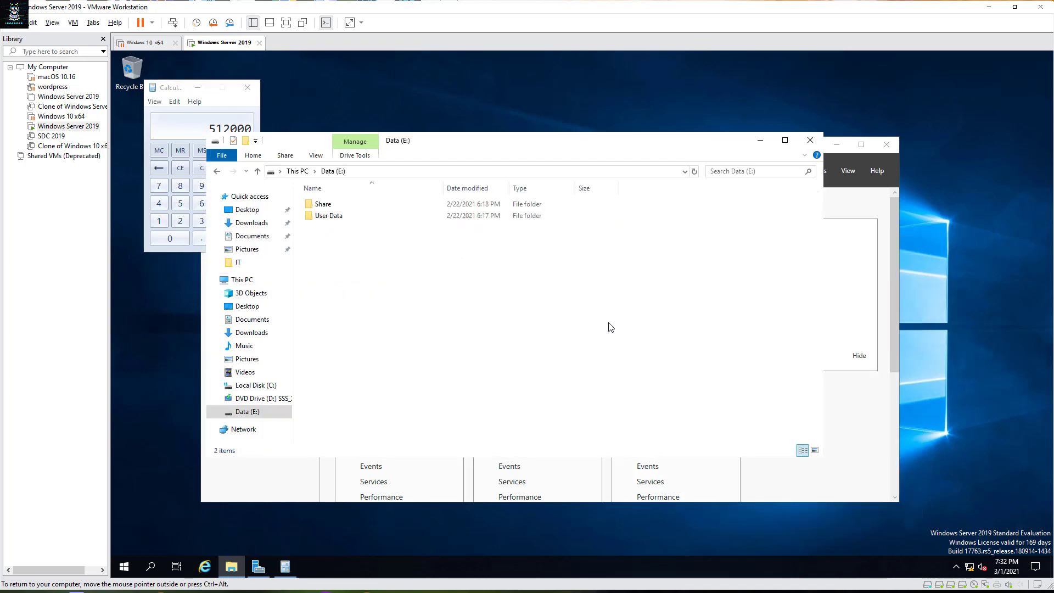
{"action": "right_click", "coordinate": [329, 207]}
{"action": "left_click", "coordinate": [333, 214]}
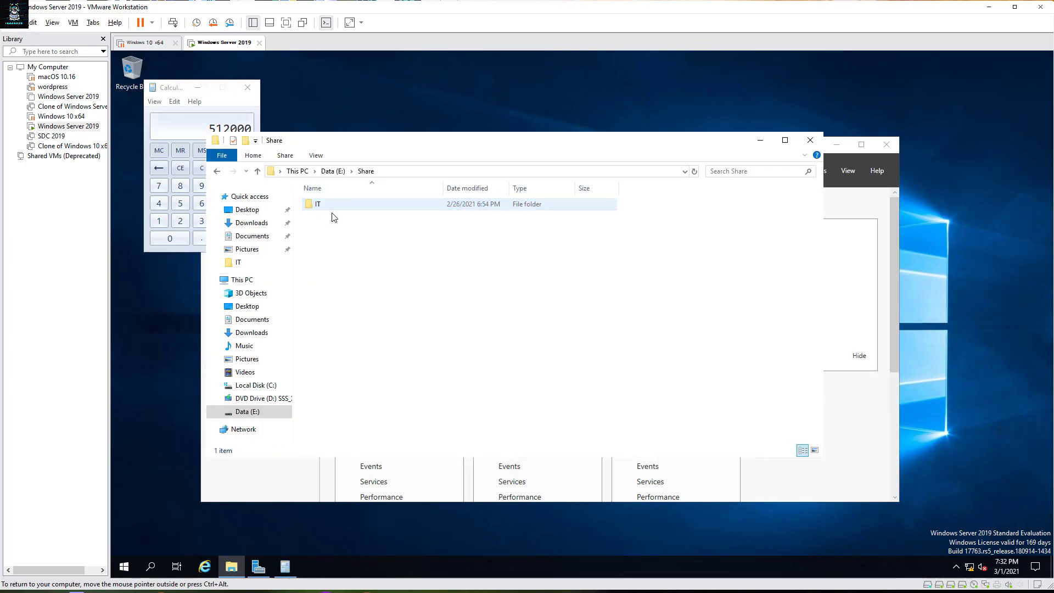
{"action": "double_click", "coordinate": [335, 209]}
- Check the previous versions of the text document "website your like" in its properties and close them
{"action": "left_click", "coordinate": [340, 240]}
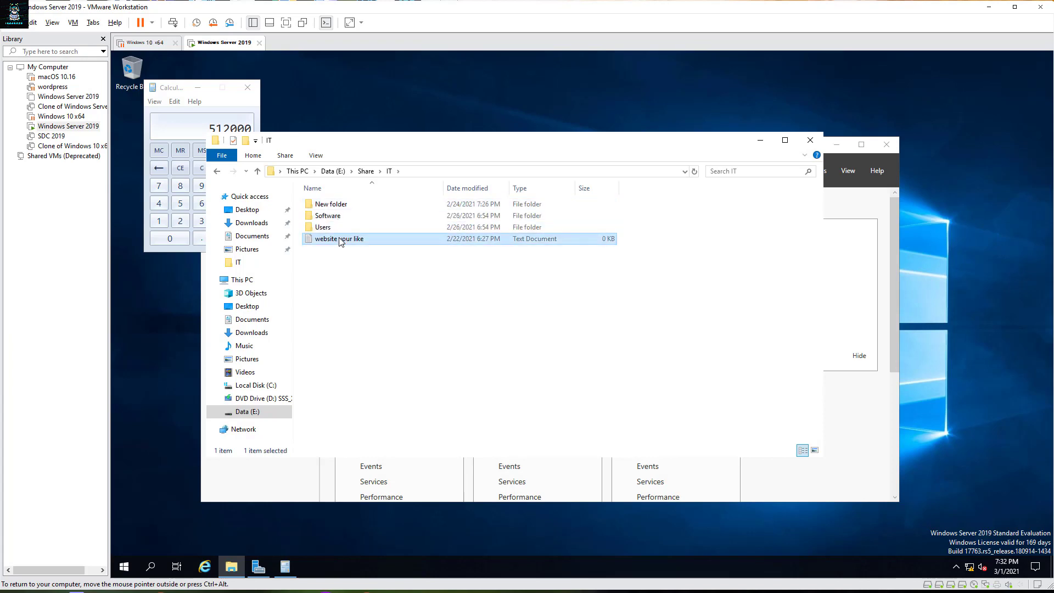
{"action": "right_click", "coordinate": [341, 241]}
{"action": "left_click", "coordinate": [391, 418]}
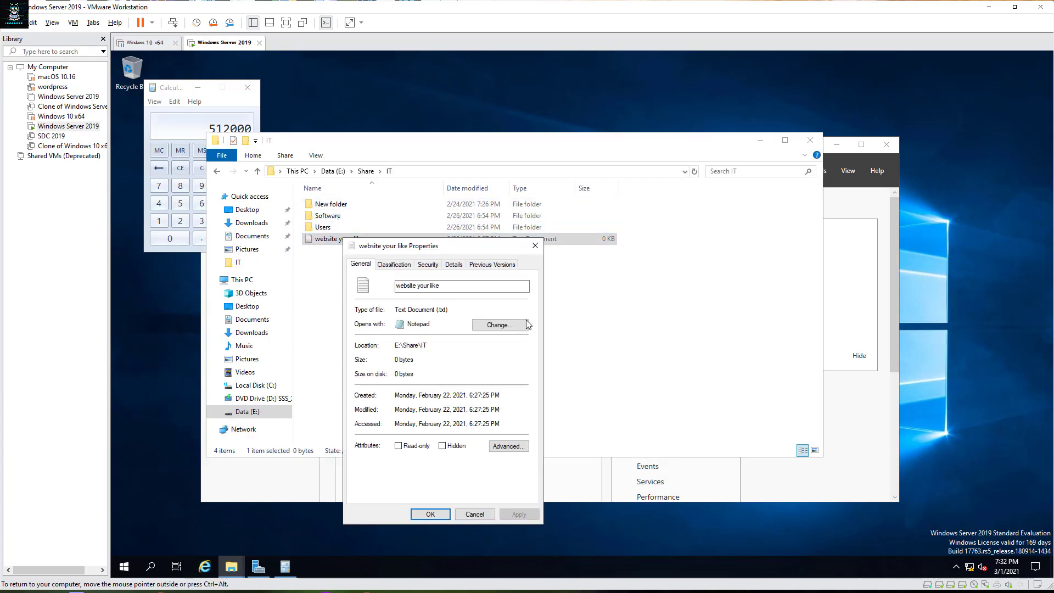
{"action": "left_click", "coordinate": [492, 264]}
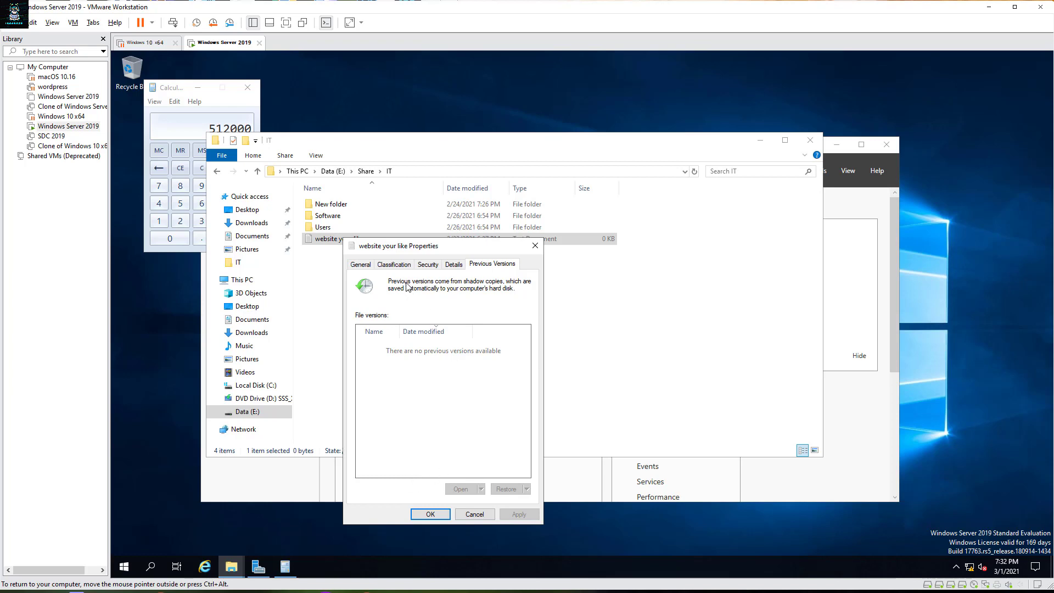
{"action": "left_click_drag", "start_coordinate": [409, 249], "coordinate": [555, 244]}
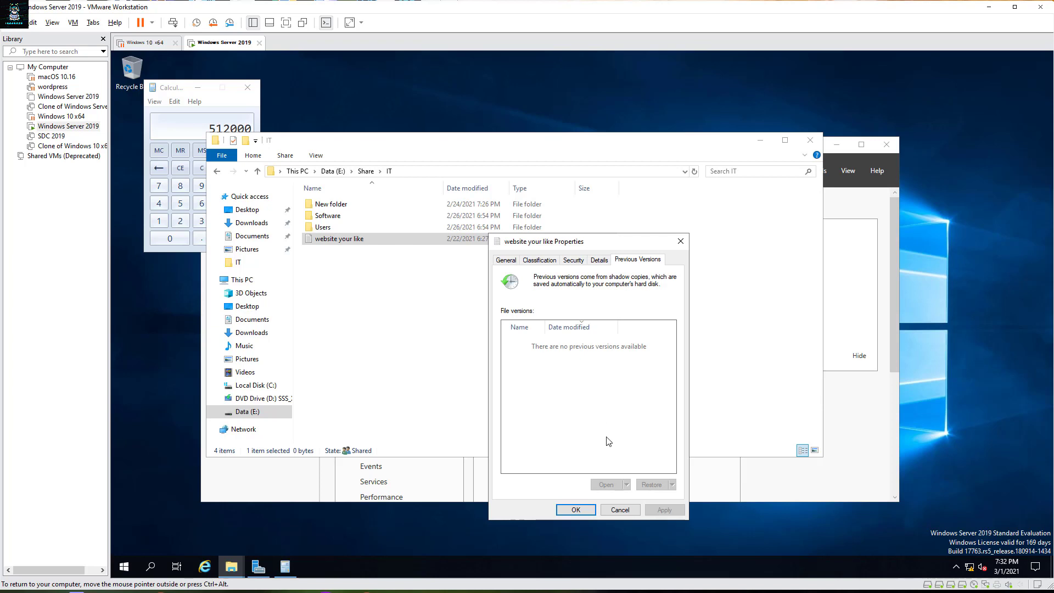
{"action": "left_click", "coordinate": [576, 510]}
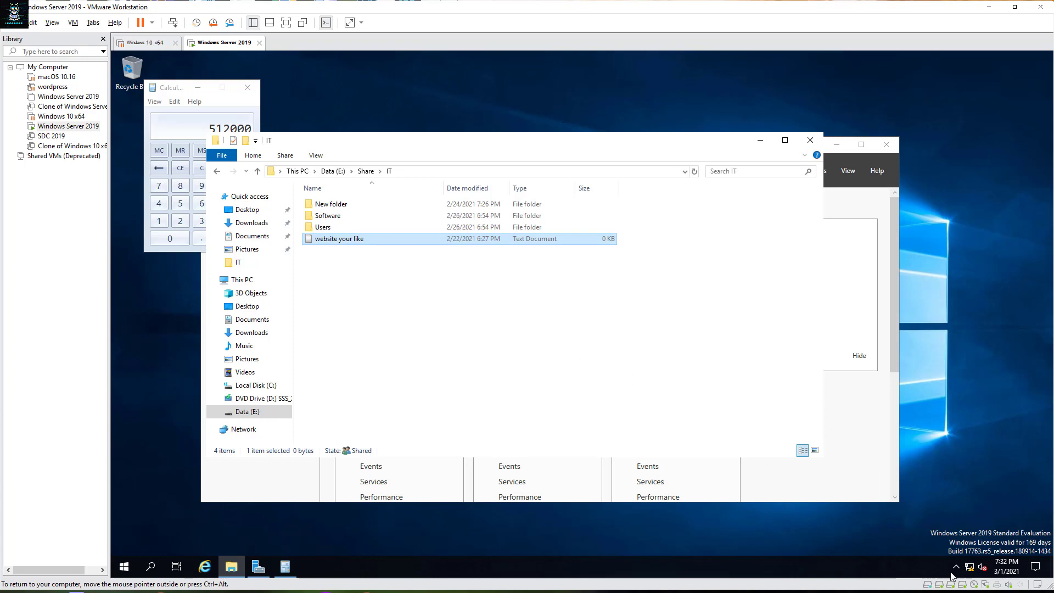
- Refresh the IT folder and check the previous versions of "website your like" once more, leaving its properties without changes
{"action": "left_click", "coordinate": [370, 275]}
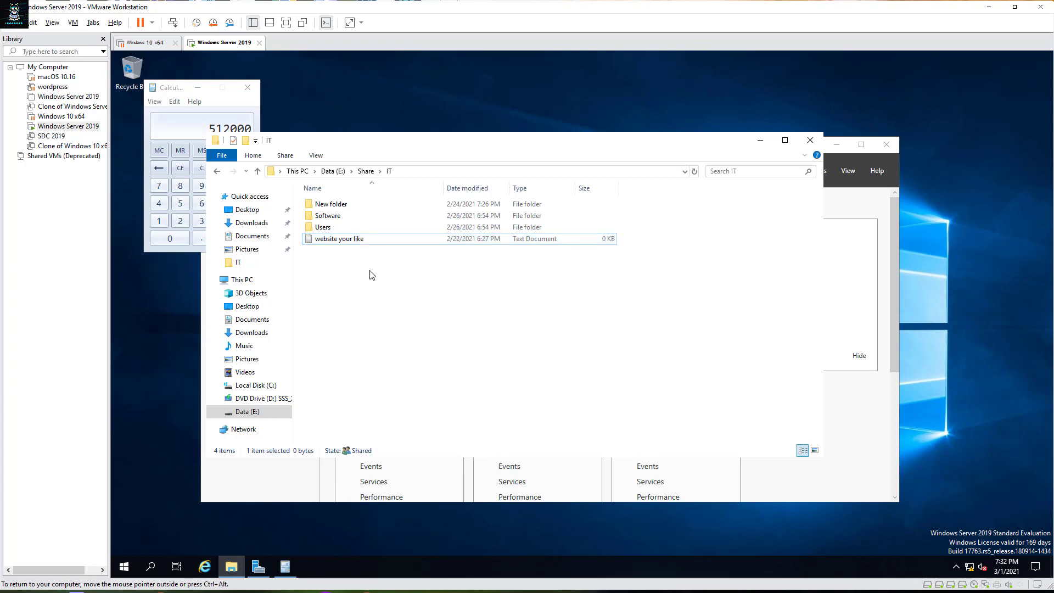
{"action": "right_click", "coordinate": [370, 275]}
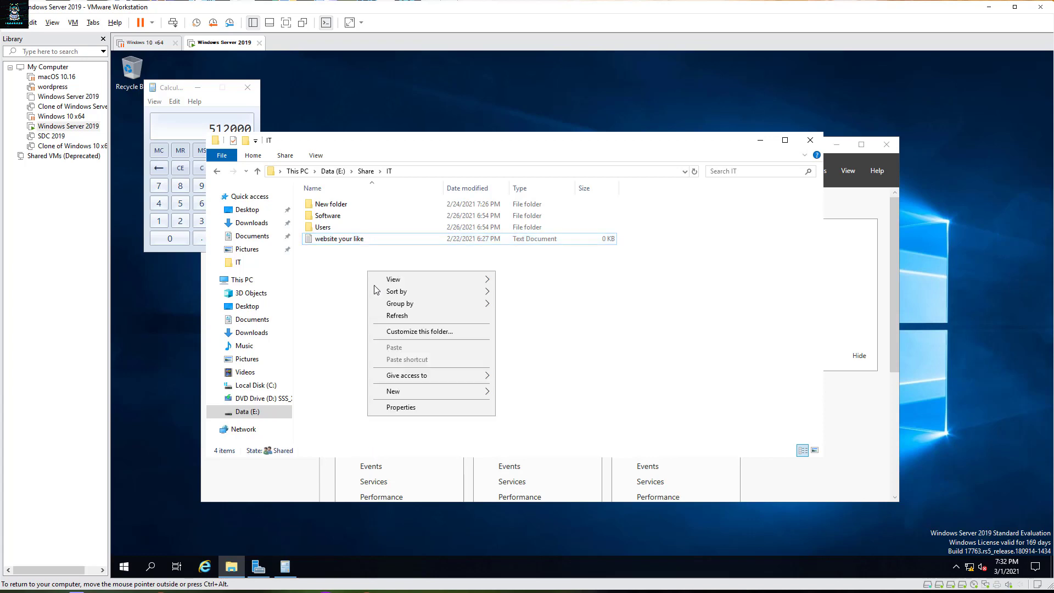
{"action": "left_click", "coordinate": [381, 313]}
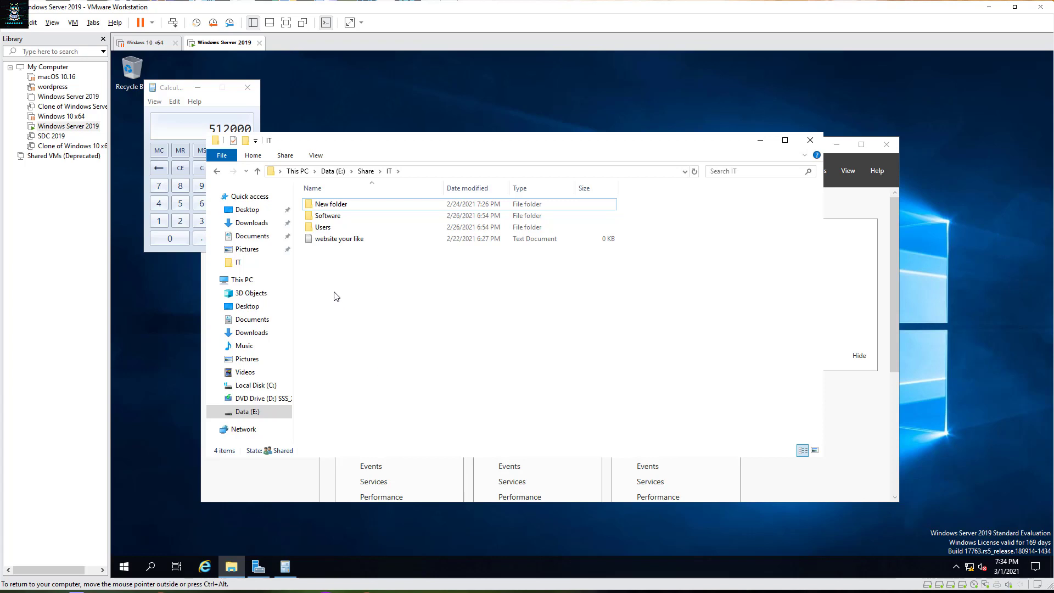
{"action": "right_click", "coordinate": [335, 241]}
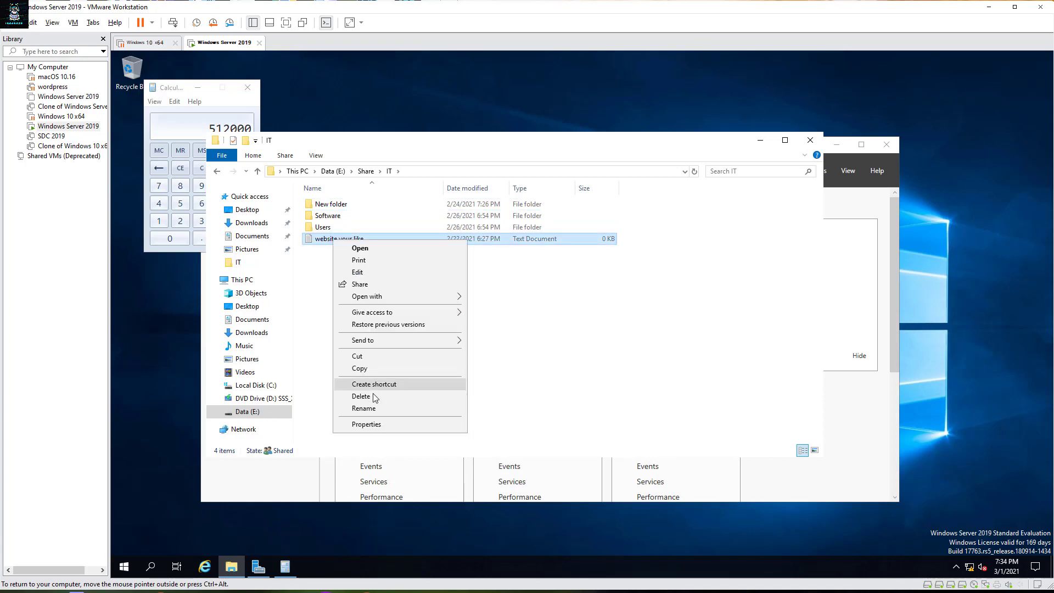
{"action": "left_click", "coordinate": [373, 424]}
{"action": "left_click", "coordinate": [486, 266]}
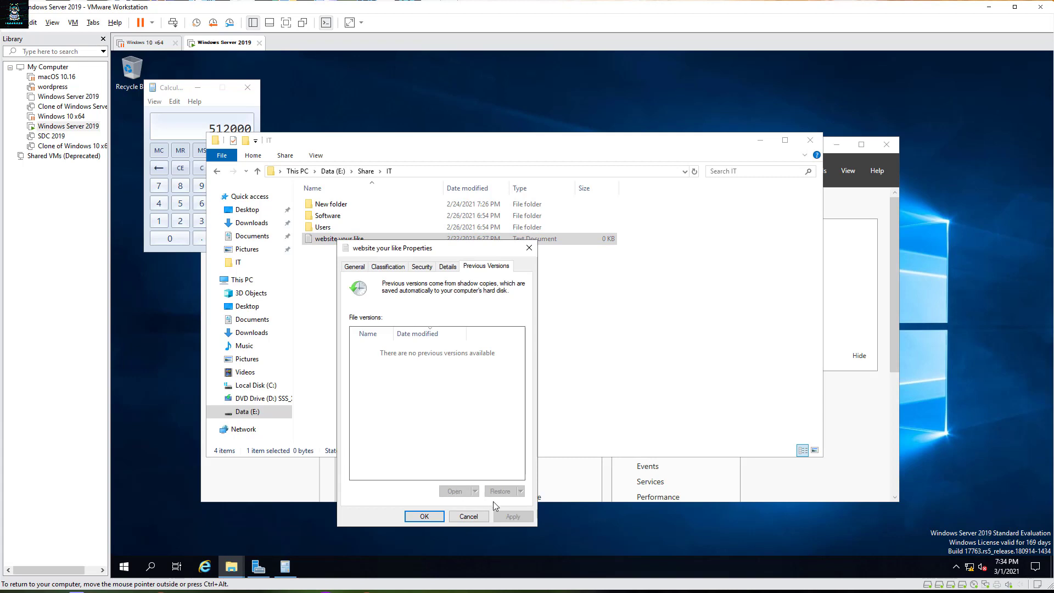
{"action": "left_click", "coordinate": [470, 516]}
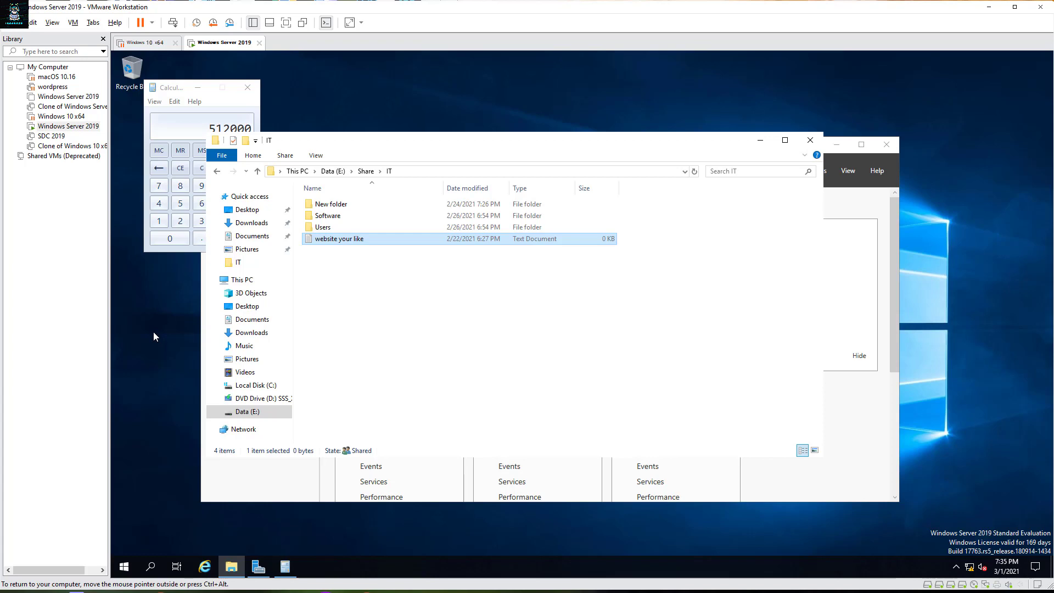
{"action": "left_click", "coordinate": [347, 273]}
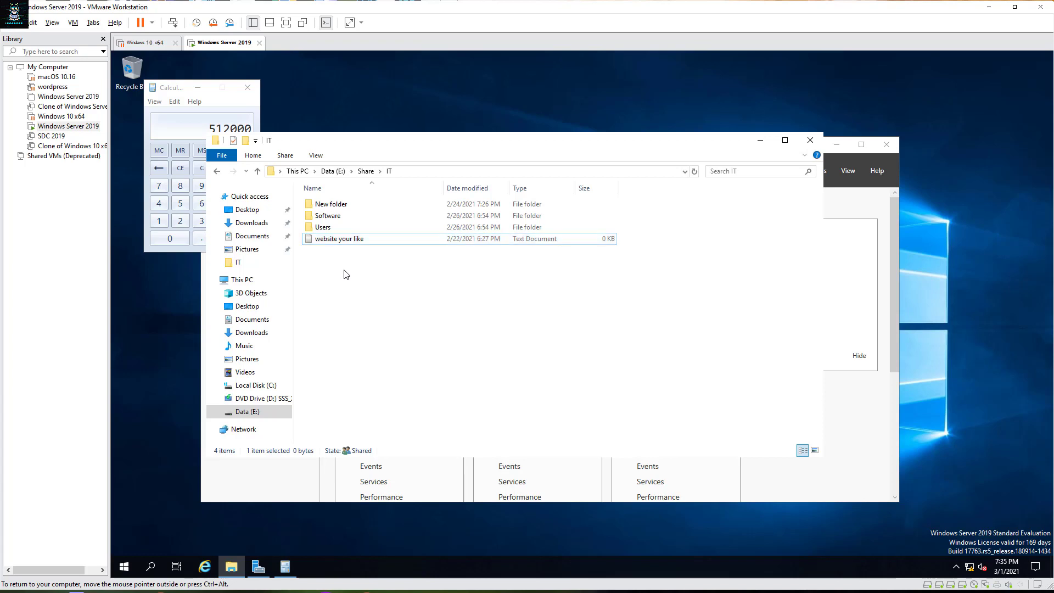